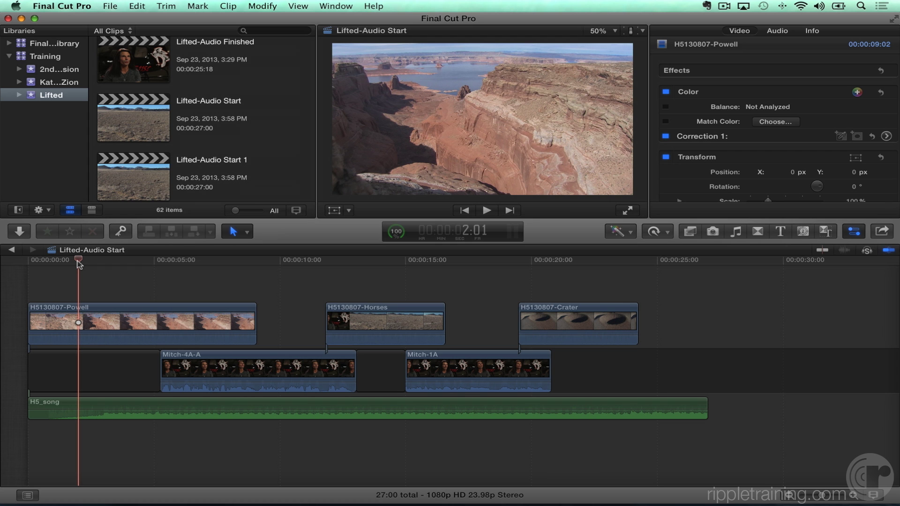
# Range-select H5_song under Mitch-4A-A and drag its volume down to -16 dB, keyframing both ends
pyautogui.moveTo(88, 263); pyautogui.dragTo(602, 259)
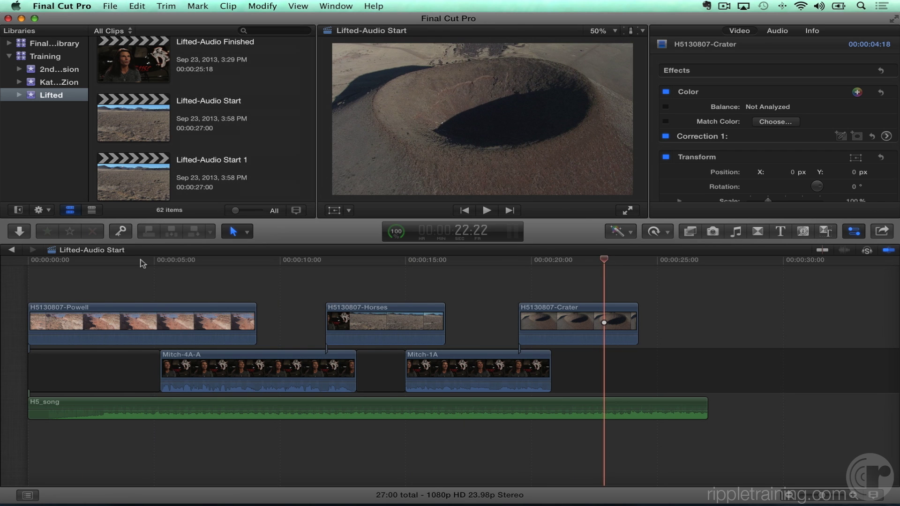
pyautogui.moveTo(159, 264); pyautogui.dragTo(262, 265)
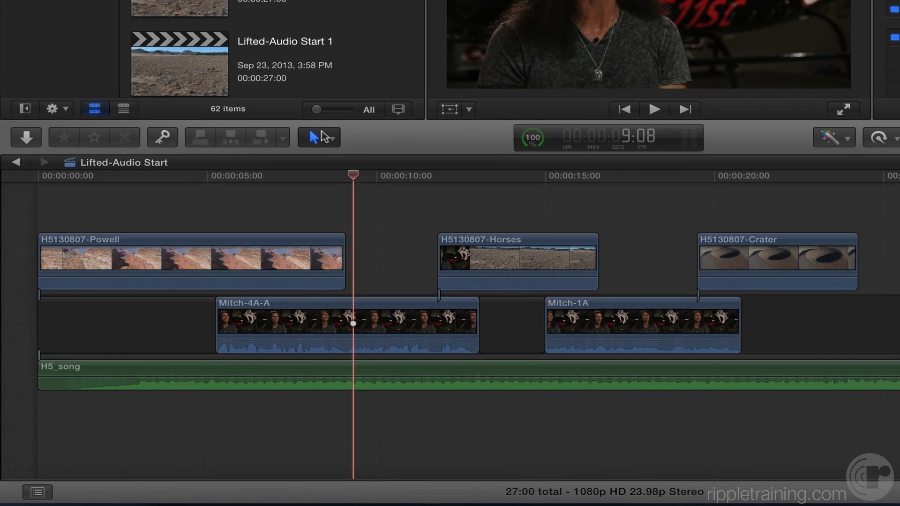
pyautogui.click(248, 232)
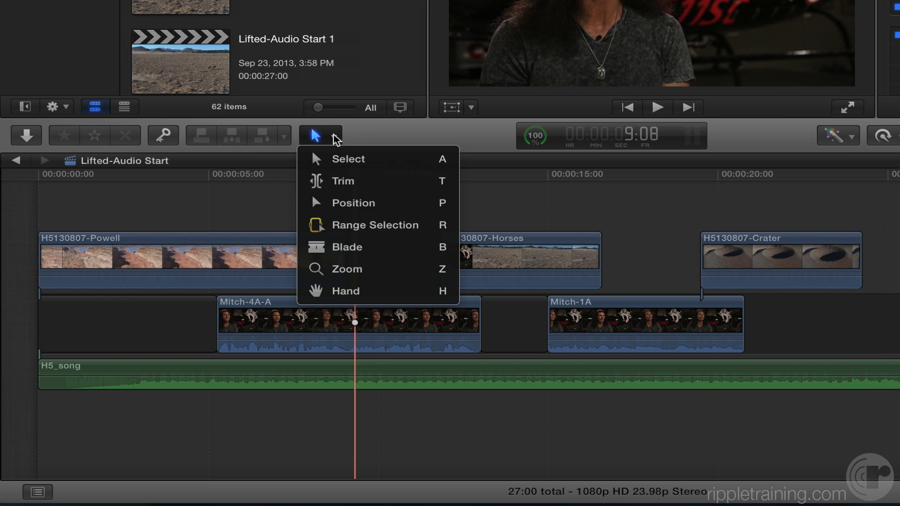
pyautogui.click(404, 226)
pyautogui.moveTo(218, 363); pyautogui.dragTo(479, 372)
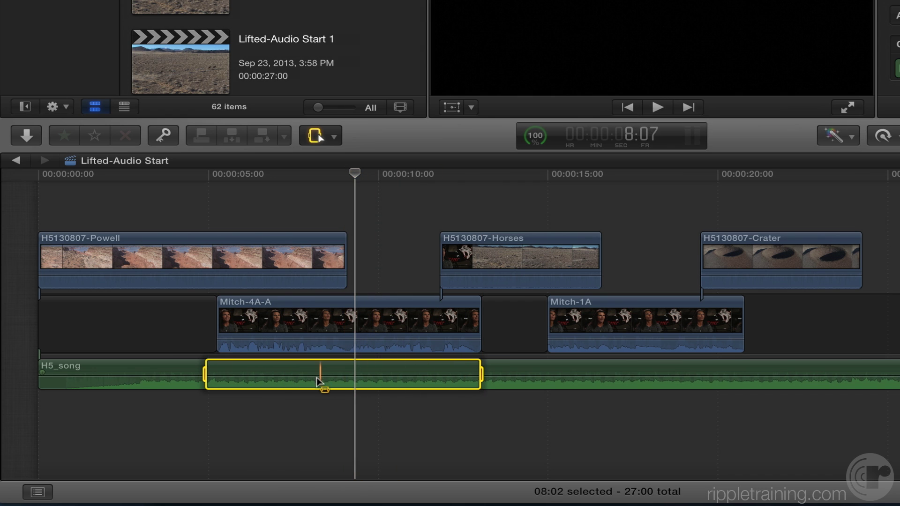
pyautogui.moveTo(324, 377)
pyautogui.moveTo(322, 376); pyautogui.dragTo(322, 380)
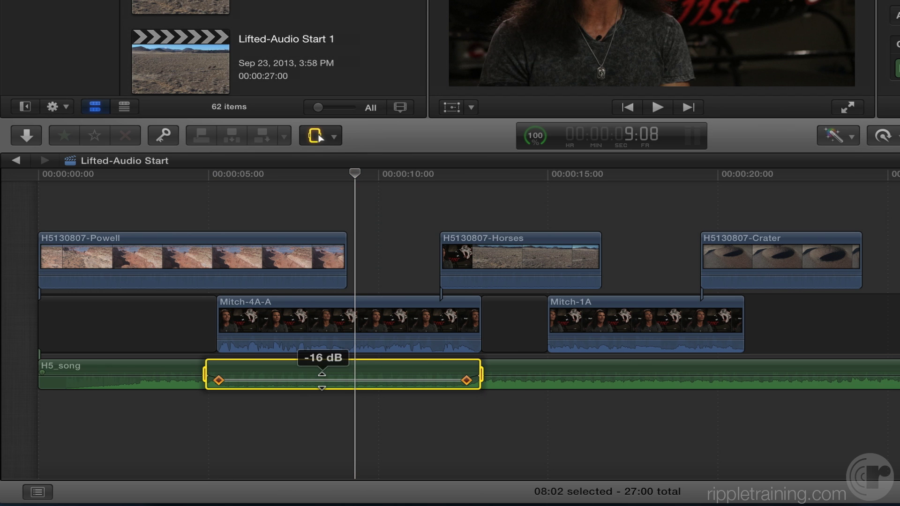
pyautogui.click(306, 408)
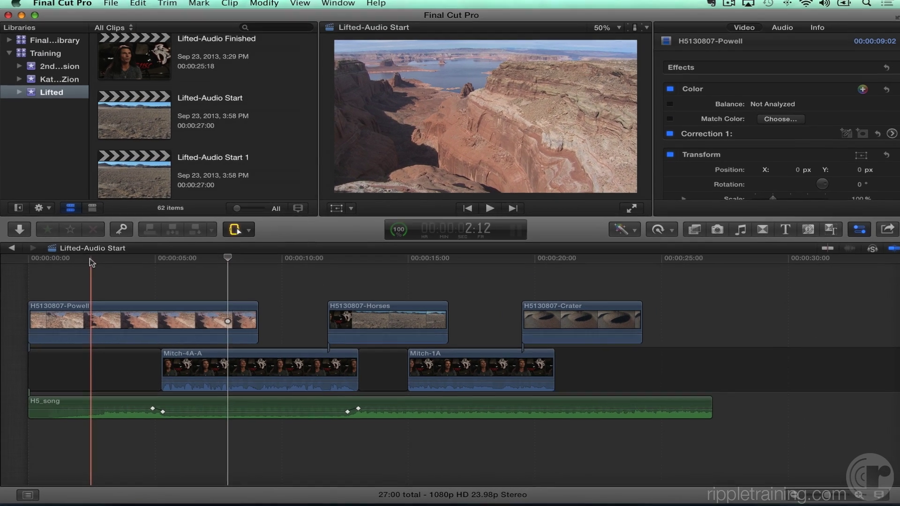
pyautogui.click(91, 261)
pyautogui.press('space')
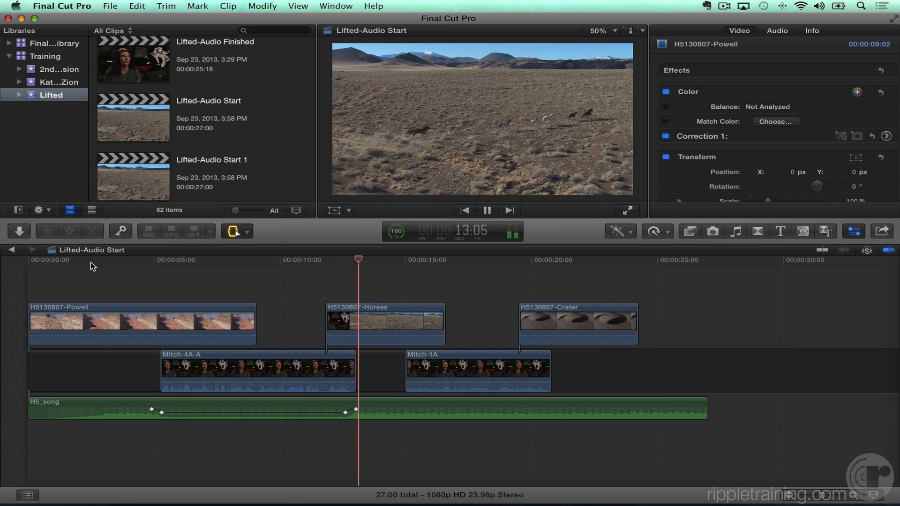
pyautogui.press('space')
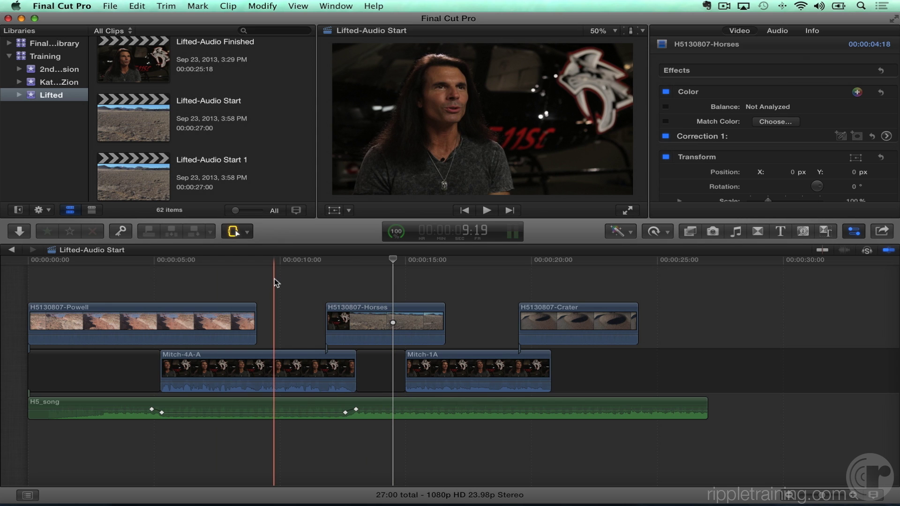
# With the Select tool, trim Mitch-4A-A's start so the interview begins later
pyautogui.press('a')
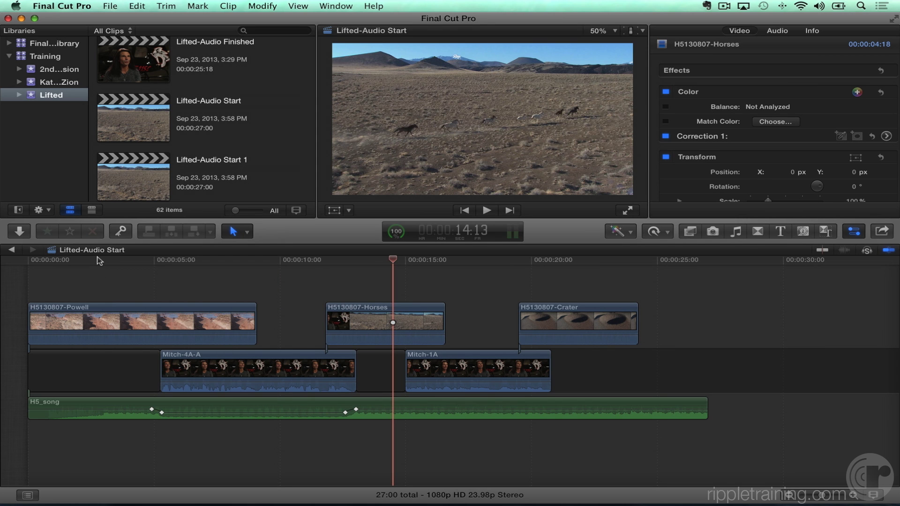
pyautogui.moveTo(100, 261)
pyautogui.mouseDown()
pyautogui.moveTo(213, 261)
pyautogui.moveTo(112, 260)
pyautogui.moveTo(206, 264)
pyautogui.moveTo(123, 270)
pyautogui.moveTo(117, 263)
pyautogui.mouseUp()
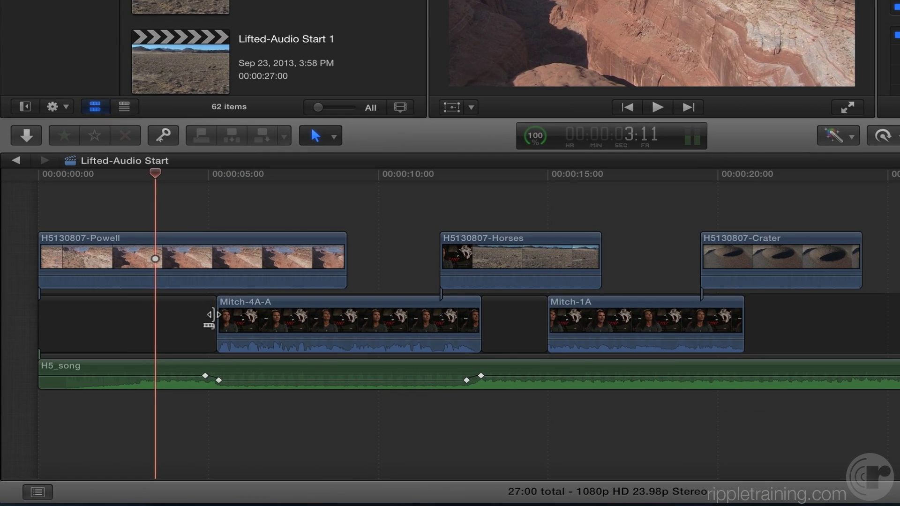
pyautogui.moveTo(190, 336); pyautogui.dragTo(257, 312)
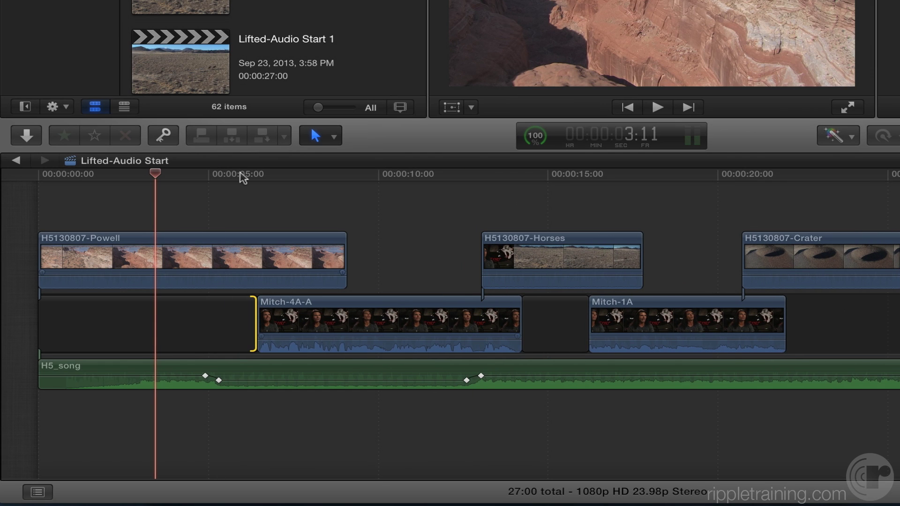
# Slide H5_song's fade-down volume keyframe later to align with Mitch-4A-A's new start
pyautogui.click(263, 199)
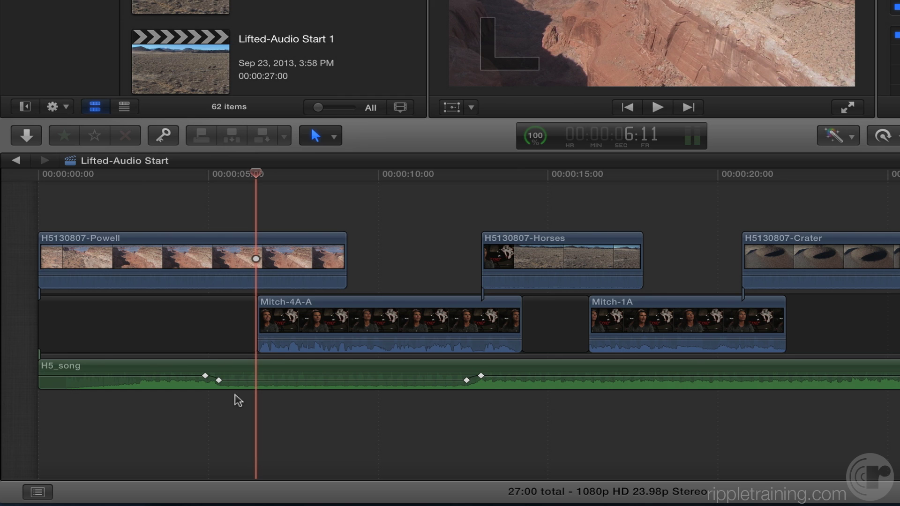
pyautogui.moveTo(216, 381)
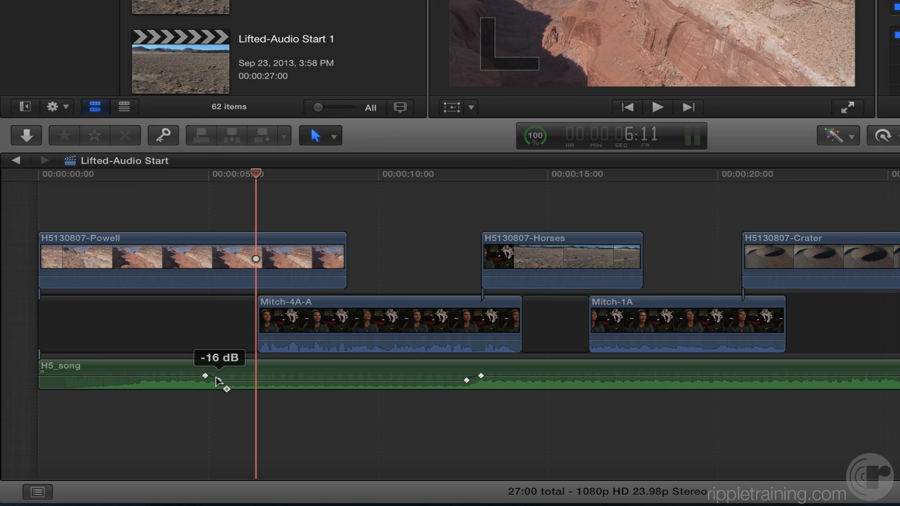
pyautogui.moveTo(217, 380)
pyautogui.mouseDown()
pyautogui.moveTo(268, 380)
pyautogui.moveTo(217, 381)
pyautogui.moveTo(226, 380)
pyautogui.mouseUp()
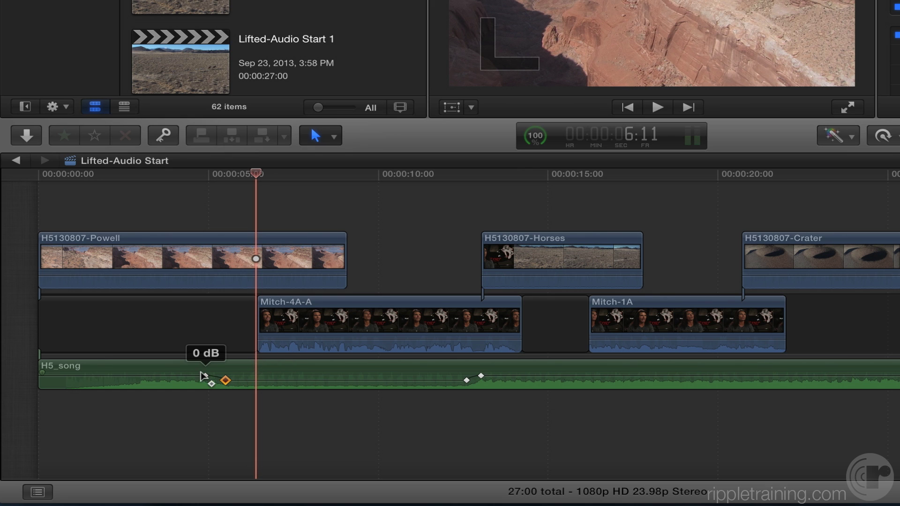
pyautogui.click(328, 414)
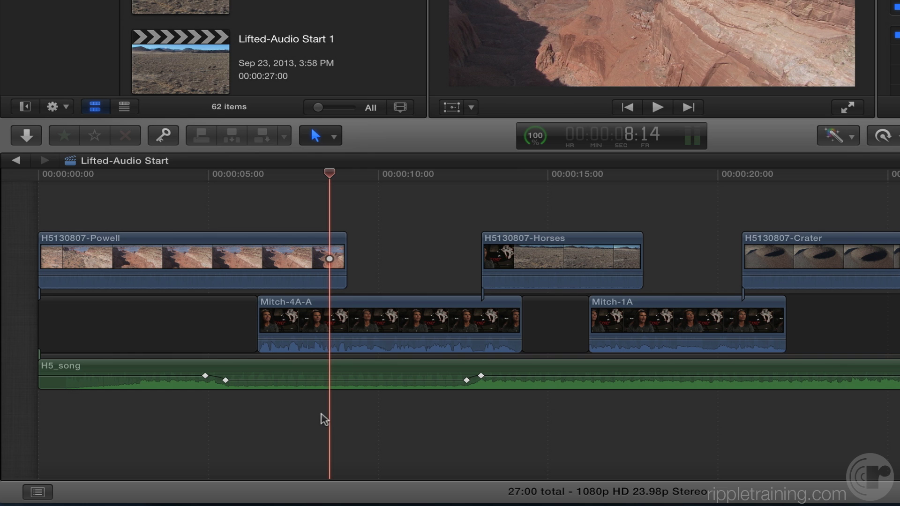
# Drag the closing pair of volume keyframes to Mitch-4A-A's end, keeping the music at -16 dB
pyautogui.press('r')
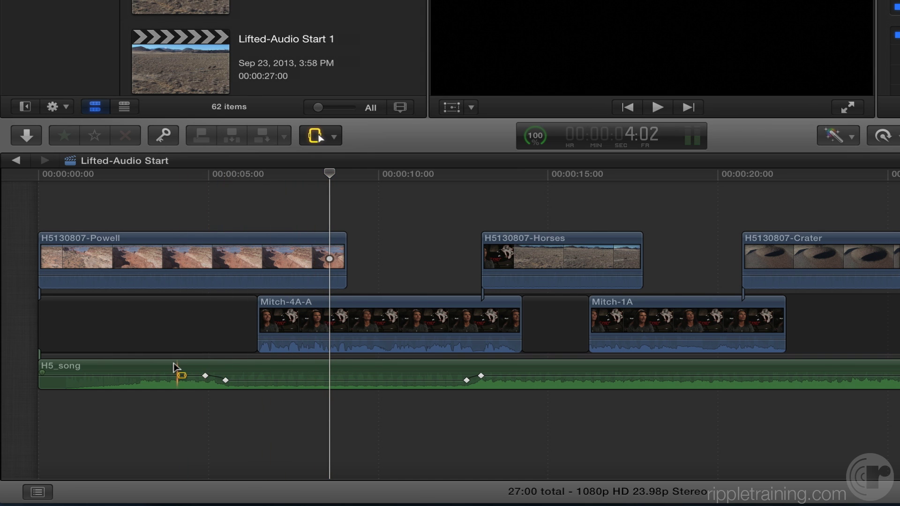
pyautogui.moveTo(178, 370); pyautogui.dragTo(521, 375)
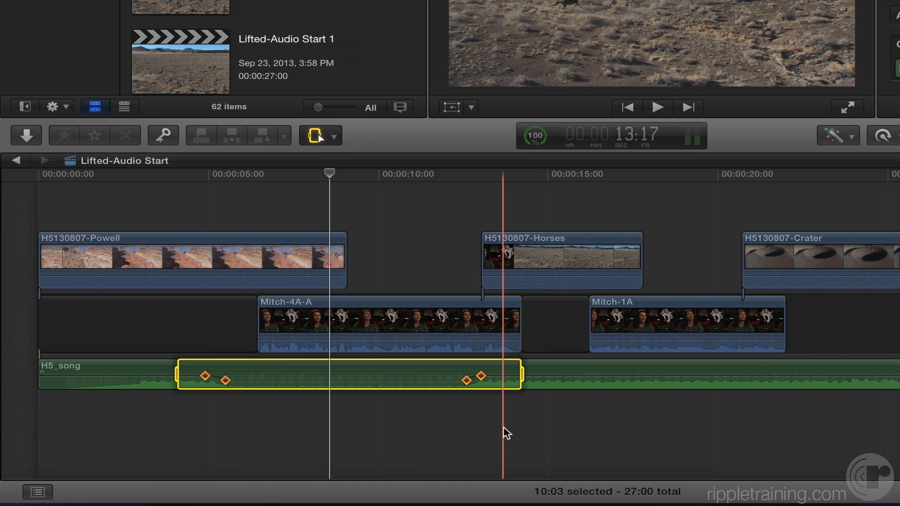
pyautogui.click(481, 376)
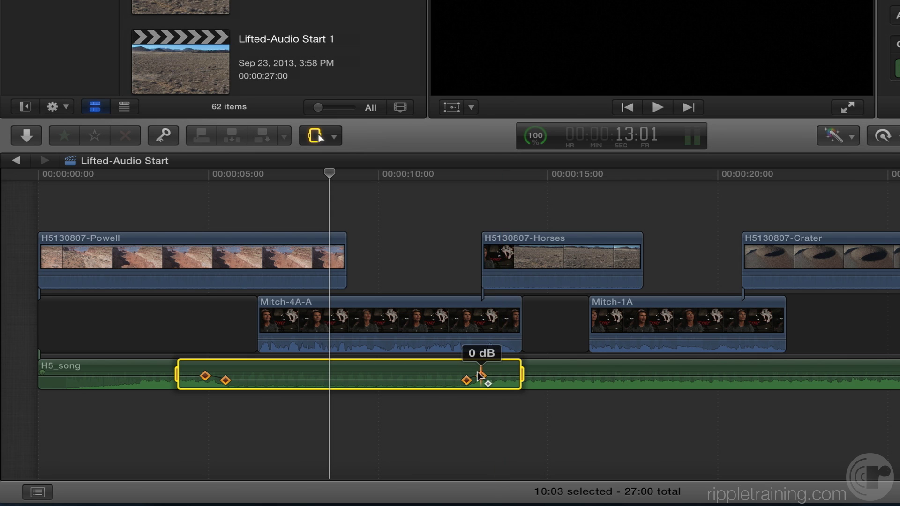
pyautogui.moveTo(481, 375); pyautogui.dragTo(523, 376)
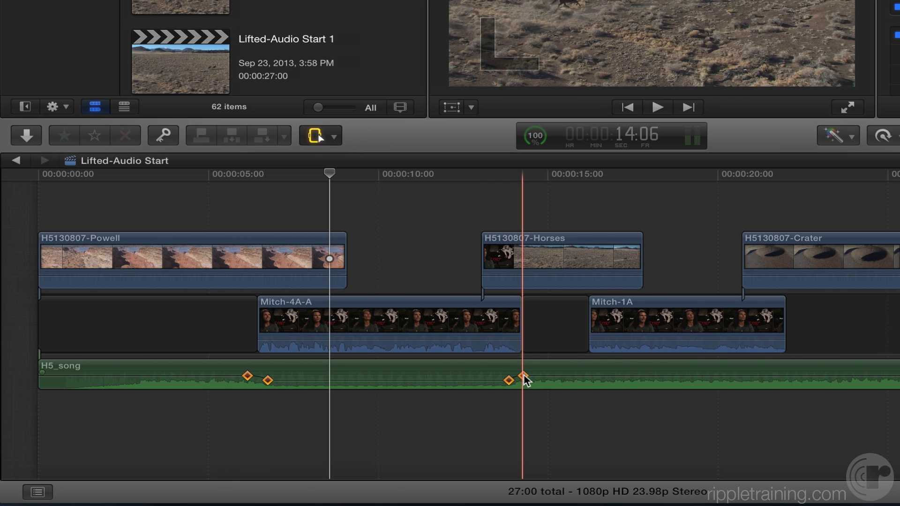
pyautogui.click(372, 380)
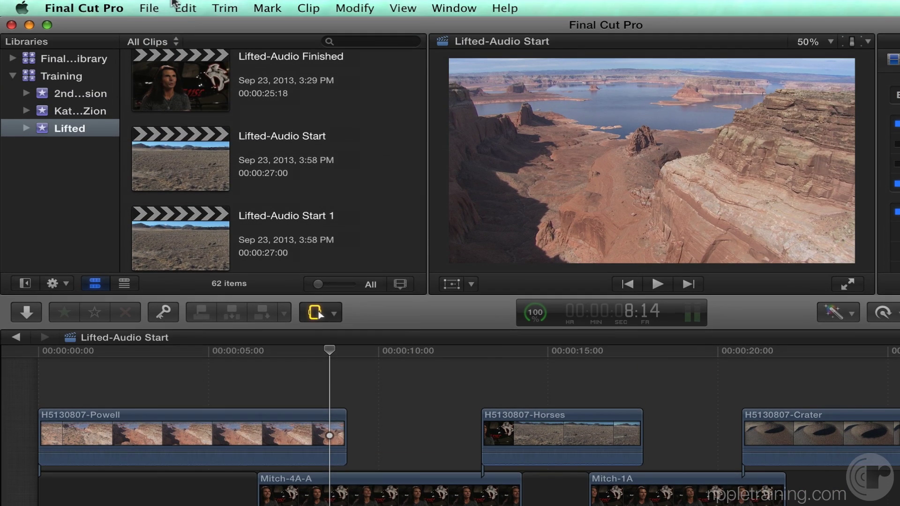
# Copy the music's volume keyframes via Edit > Keyframes > Copy and park the playhead at Mitch-1A
pyautogui.click(185, 8)
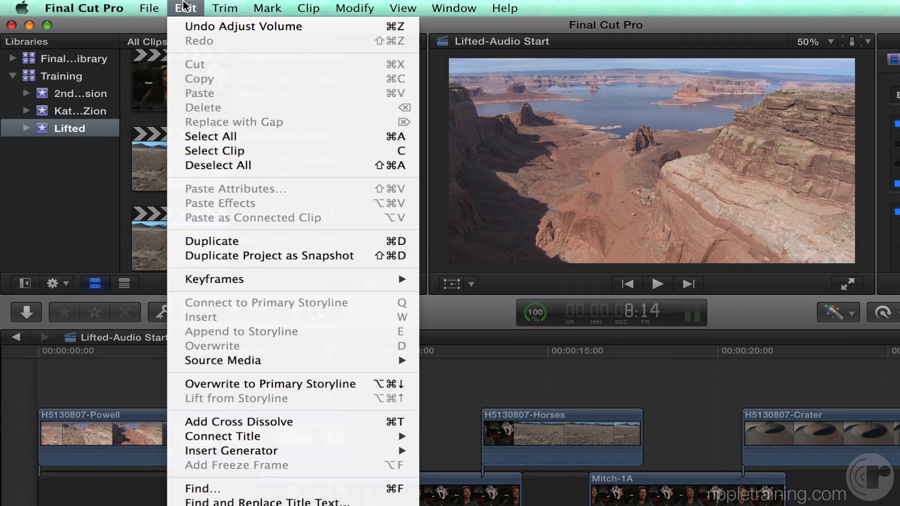
pyautogui.moveTo(250, 280)
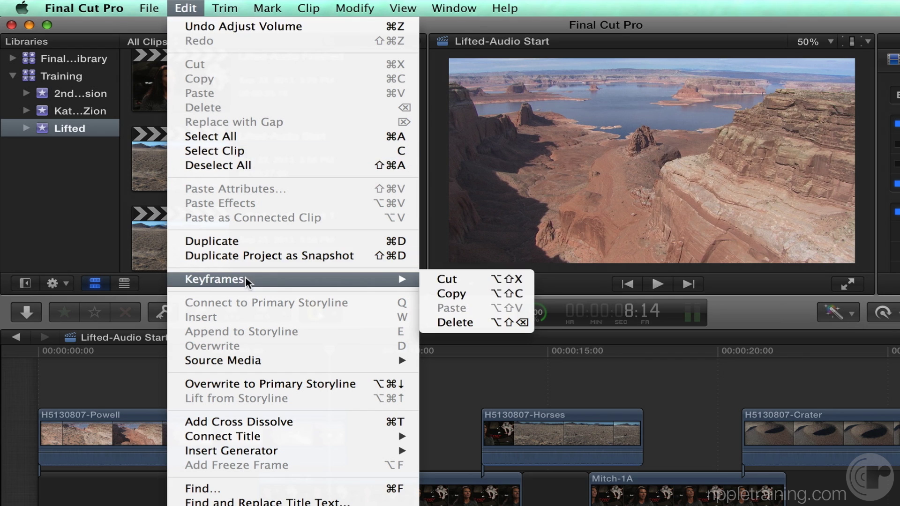
pyautogui.click(452, 294)
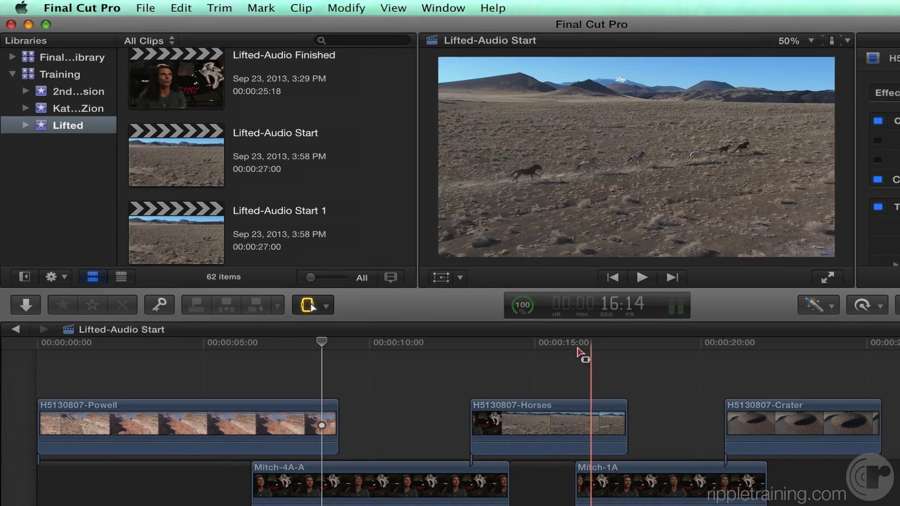
pyautogui.click(589, 351)
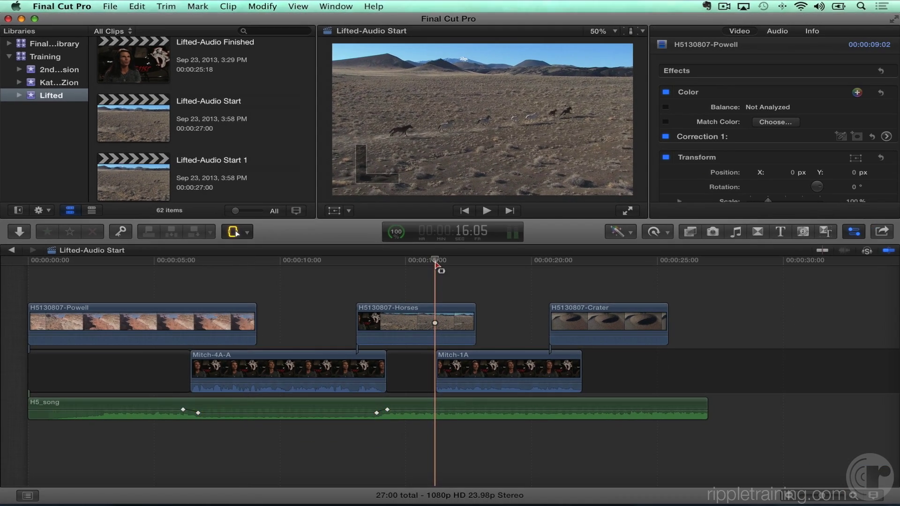
# Try pasting the keyframes from the Edit menu, then reselect the H5_song music clip
pyautogui.click(137, 6)
pyautogui.moveTo(186, 214)
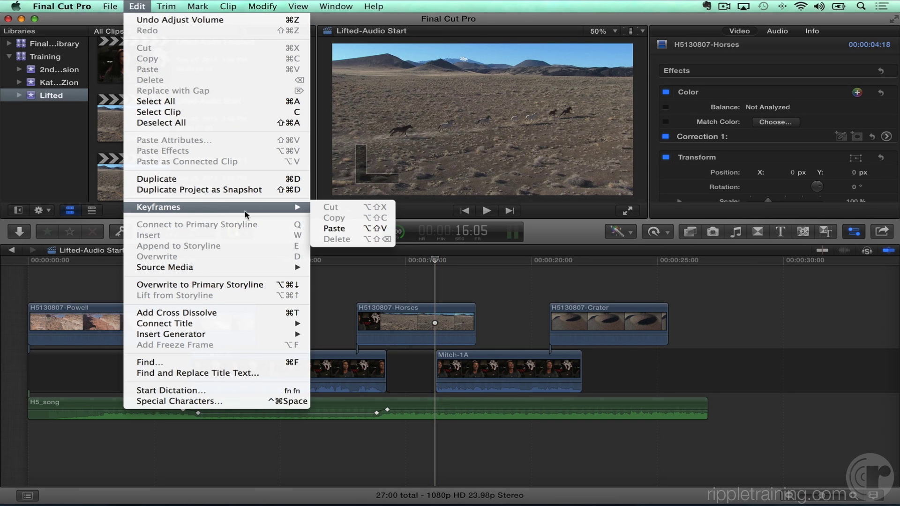
pyautogui.click(347, 230)
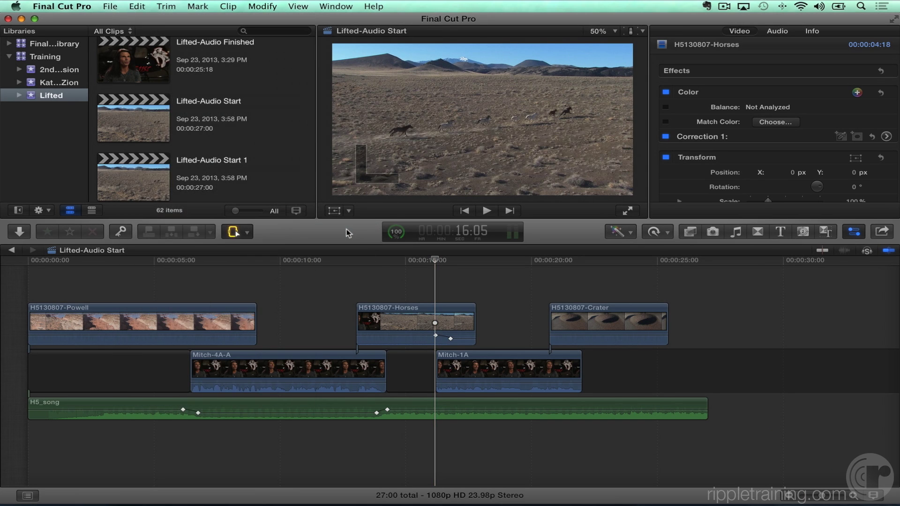
pyautogui.click(394, 323)
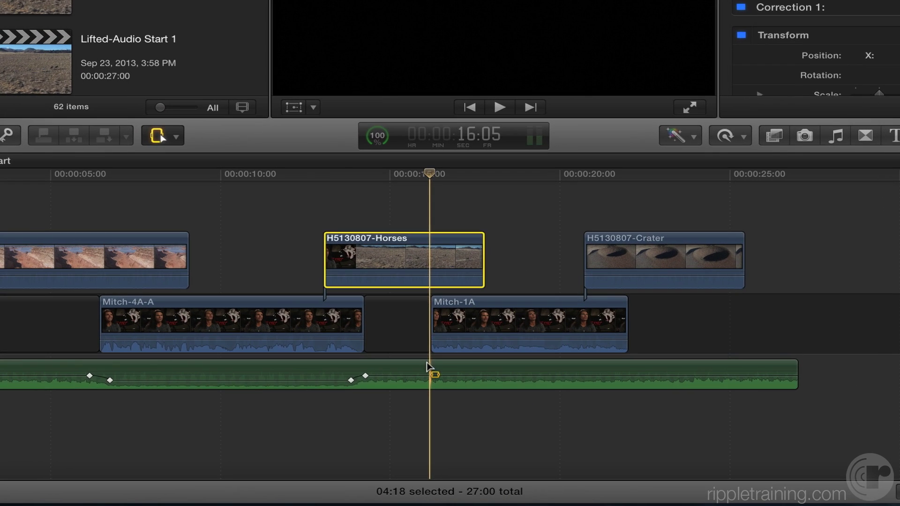
pyautogui.click(428, 367)
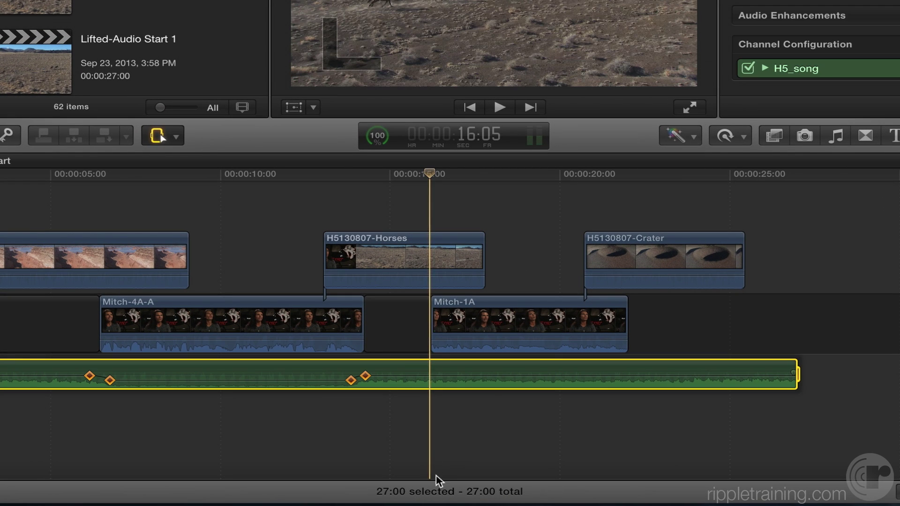
# Paste the volume dip with Option-Shift-V, fit its keyframe pairs to Mitch-1A (opening at 15:23), and play back
pyautogui.hotkey('alt', 'shift', 'v')
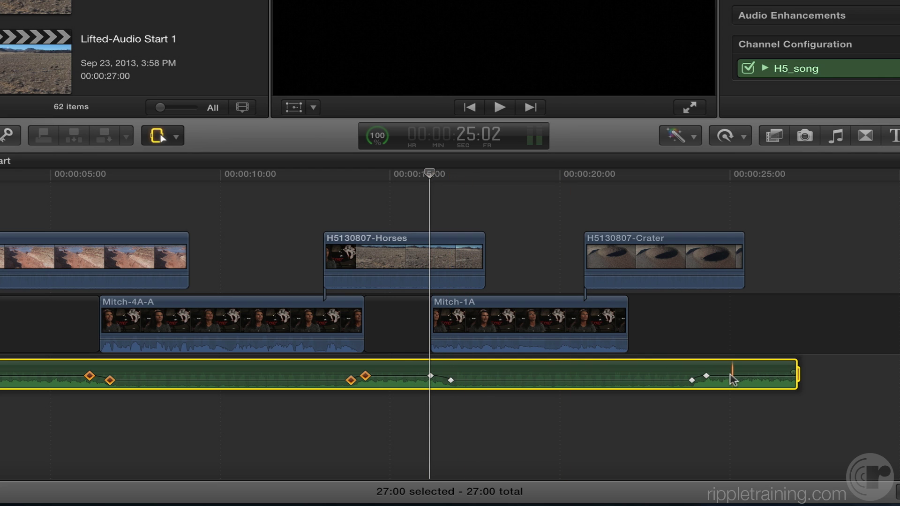
pyautogui.moveTo(727, 374); pyautogui.dragTo(610, 380)
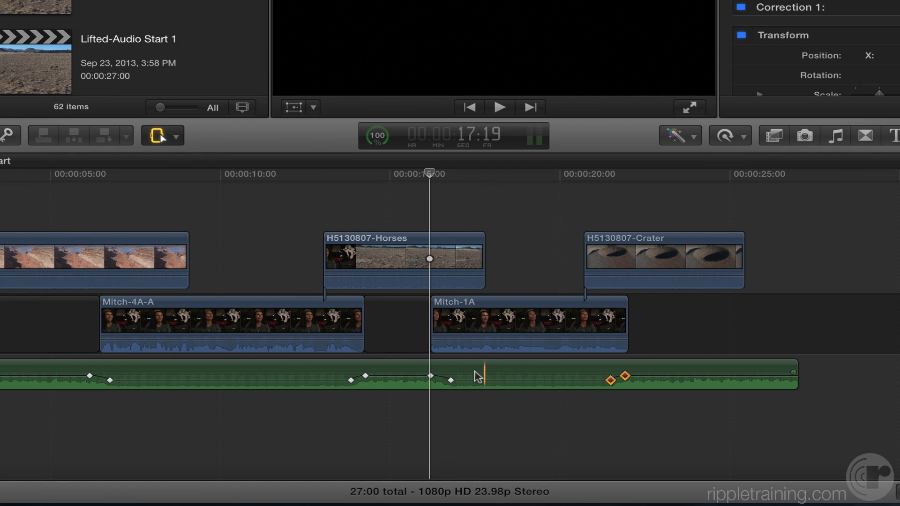
pyautogui.moveTo(474, 374); pyautogui.dragTo(421, 375)
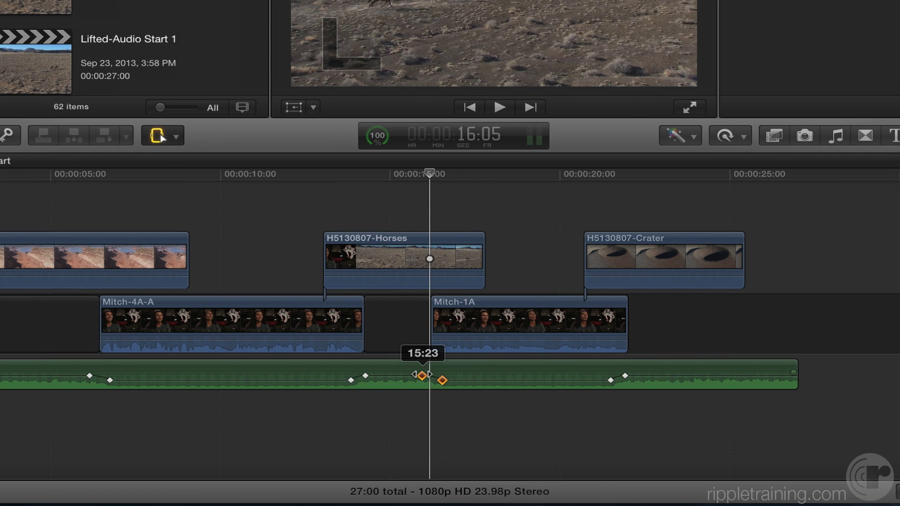
pyautogui.click(483, 414)
pyautogui.press('space')
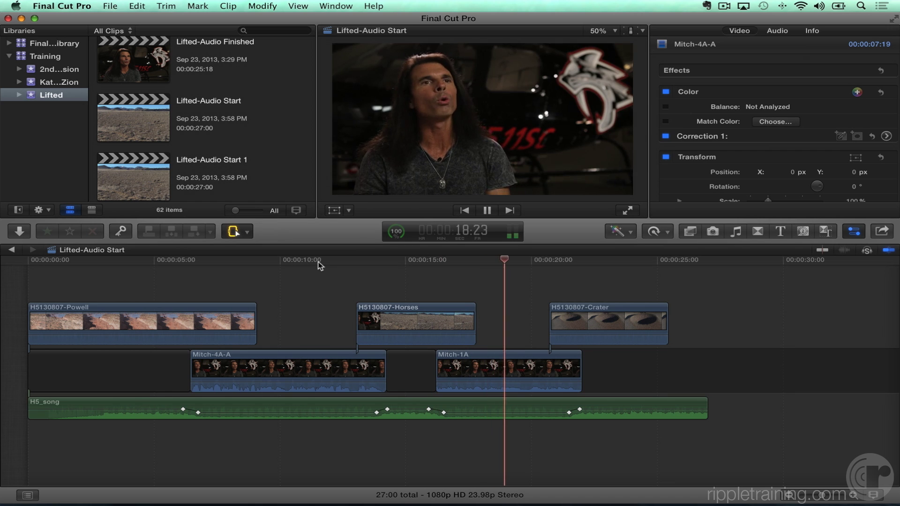
pyautogui.press('space')
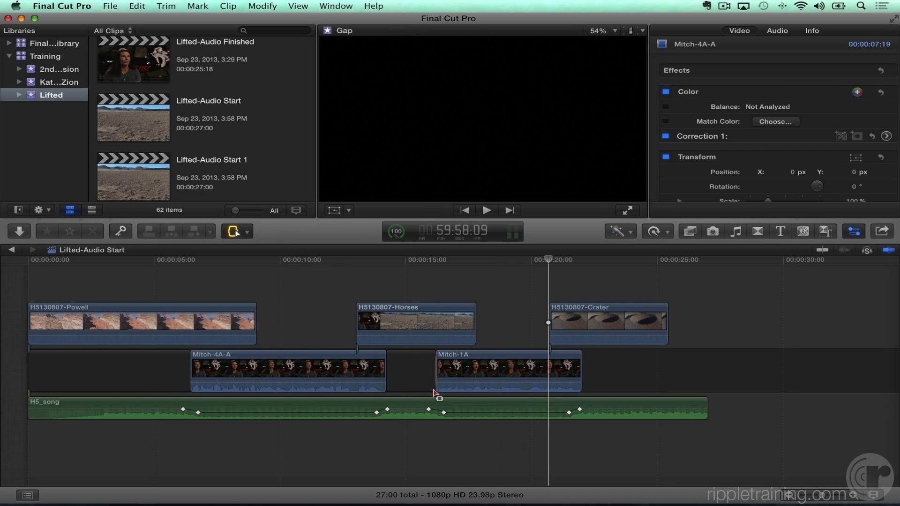
pyautogui.moveTo(466, 409); pyautogui.dragTo(423, 409)
pyautogui.click(424, 437)
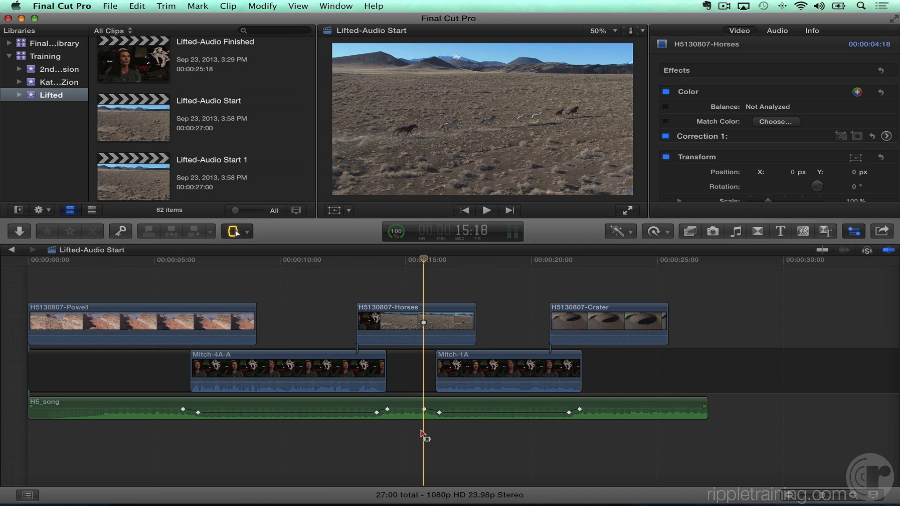